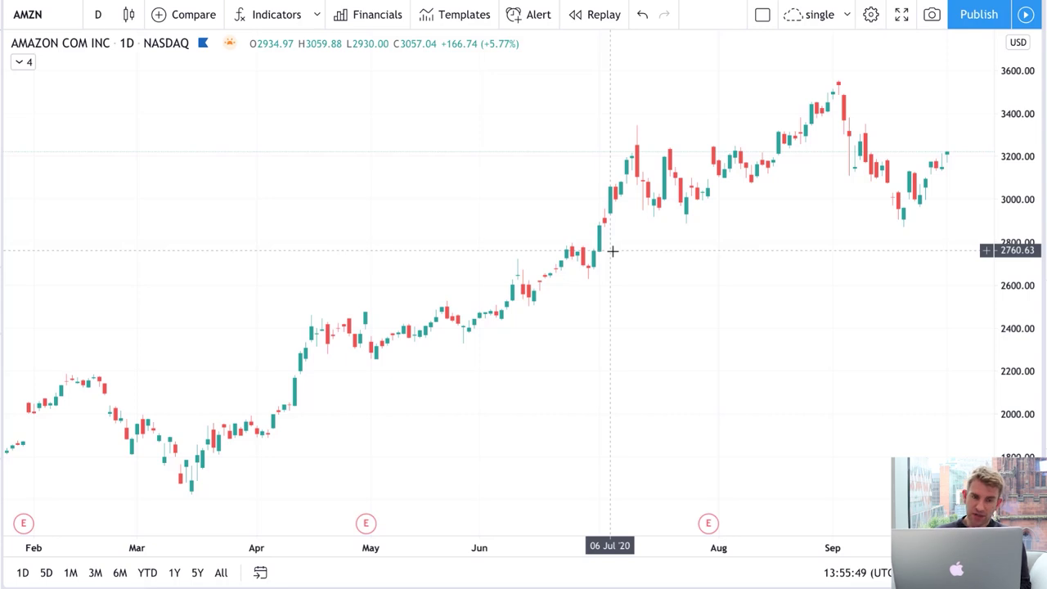
Examine Amazon's daily candlesticks from the spring rise through September 2020, especially the candles in early and mid July.
{"action": "scroll", "coordinate": [606, 245], "scroll_direction": "up", "scroll_amount": 3}
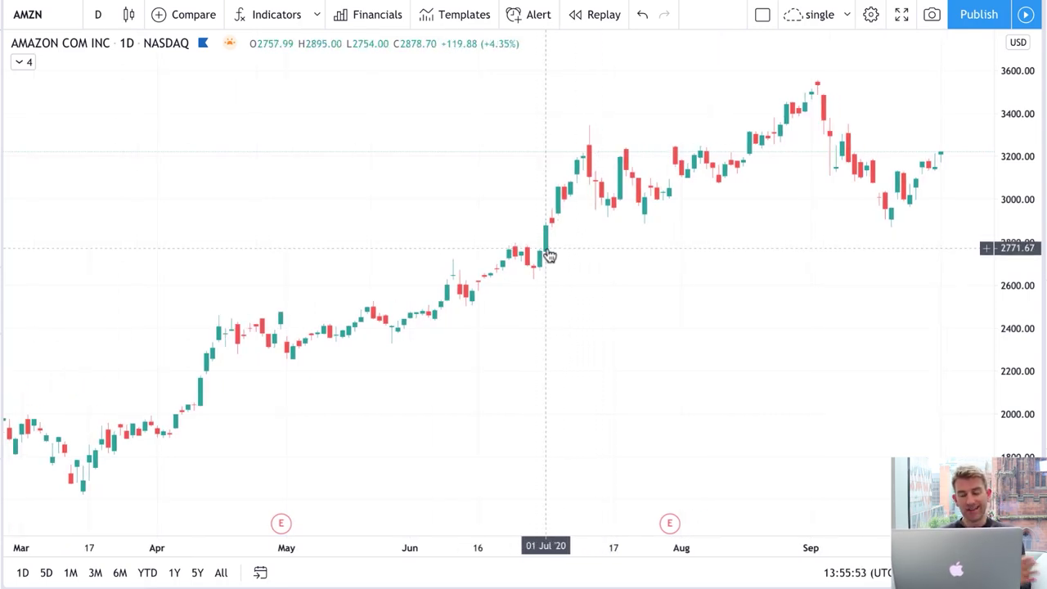
{"action": "scroll", "coordinate": [549, 256], "scroll_direction": "down", "scroll_amount": 3}
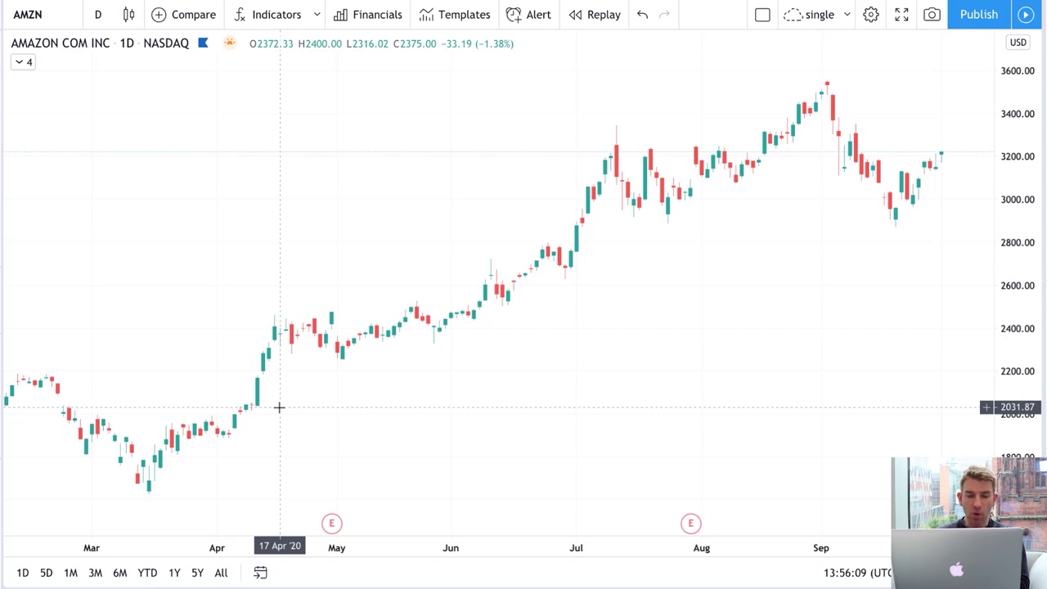
{"action": "scroll", "coordinate": [279, 407], "scroll_direction": "up", "scroll_amount": 5}
{"action": "left_click_drag", "start_coordinate": [362, 406], "coordinate": [551, 409]}
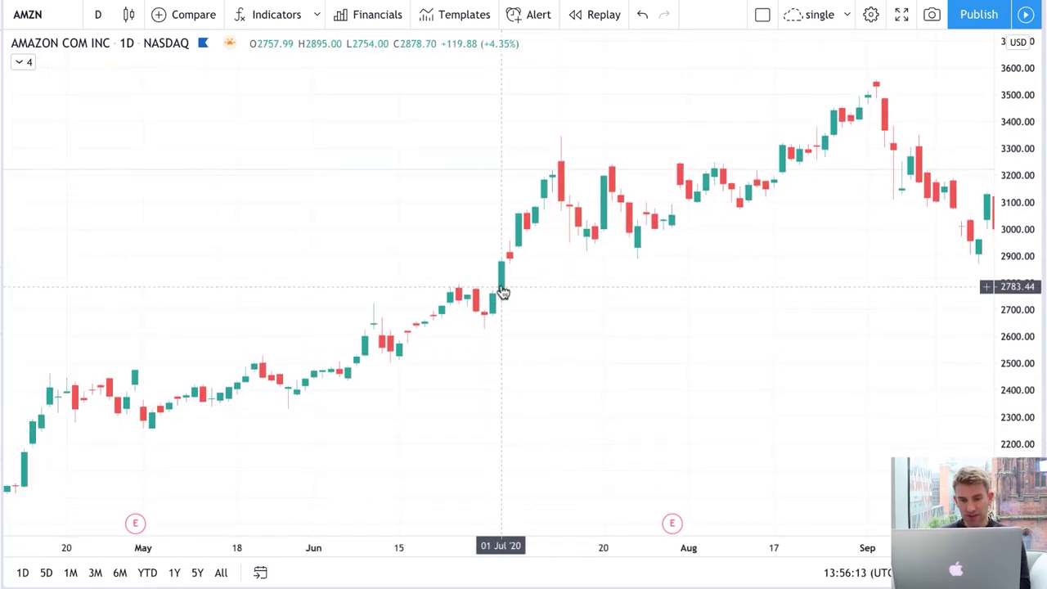
{"action": "scroll", "coordinate": [500, 282], "scroll_direction": "up", "scroll_amount": 1}
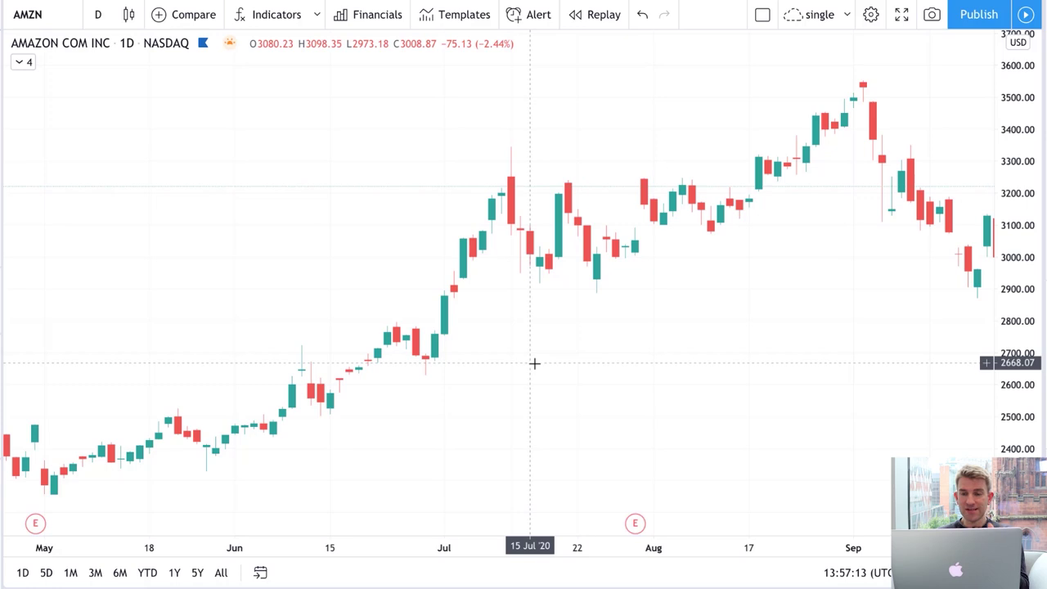
{"action": "scroll", "coordinate": [534, 363], "scroll_direction": "down", "scroll_amount": 1}
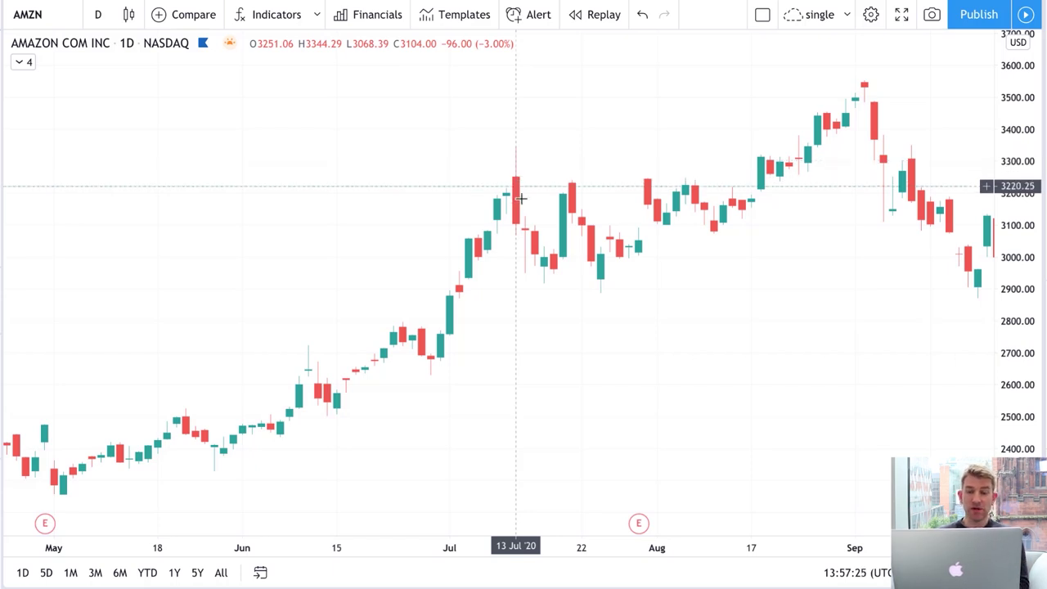
{"action": "scroll", "coordinate": [537, 306], "scroll_direction": "left", "scroll_amount": 3}
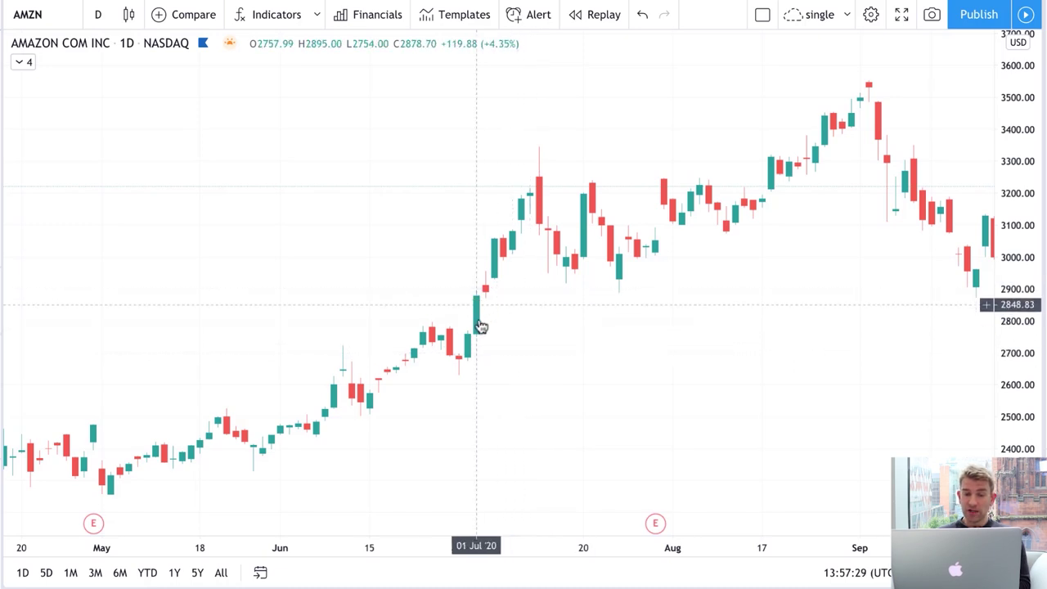
{"action": "scroll", "coordinate": [476, 317], "scroll_direction": "down", "scroll_amount": 3}
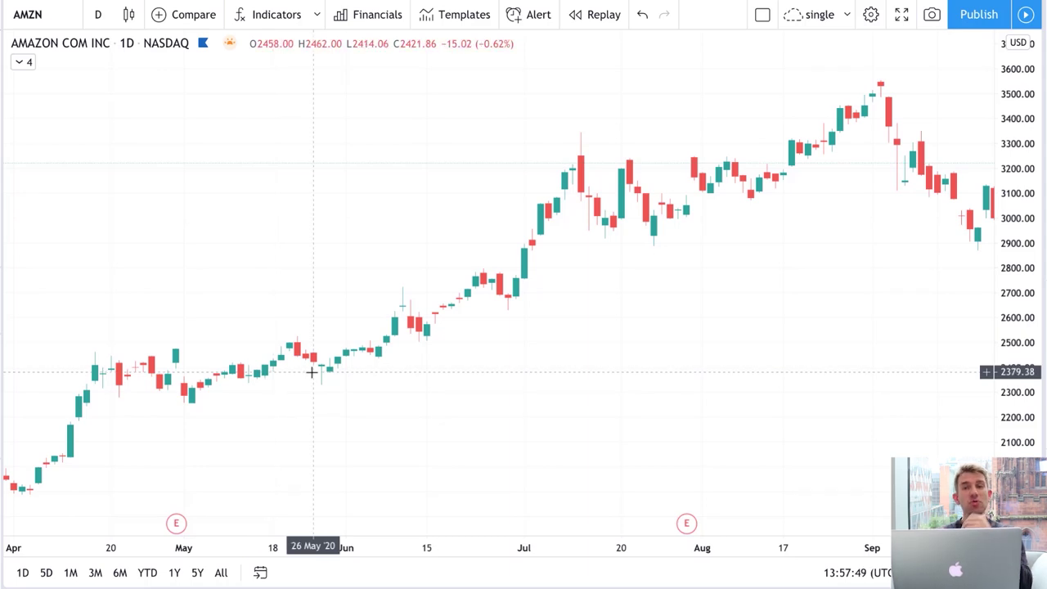
{"action": "left_click_drag", "start_coordinate": [738, 368], "coordinate": [584, 361]}
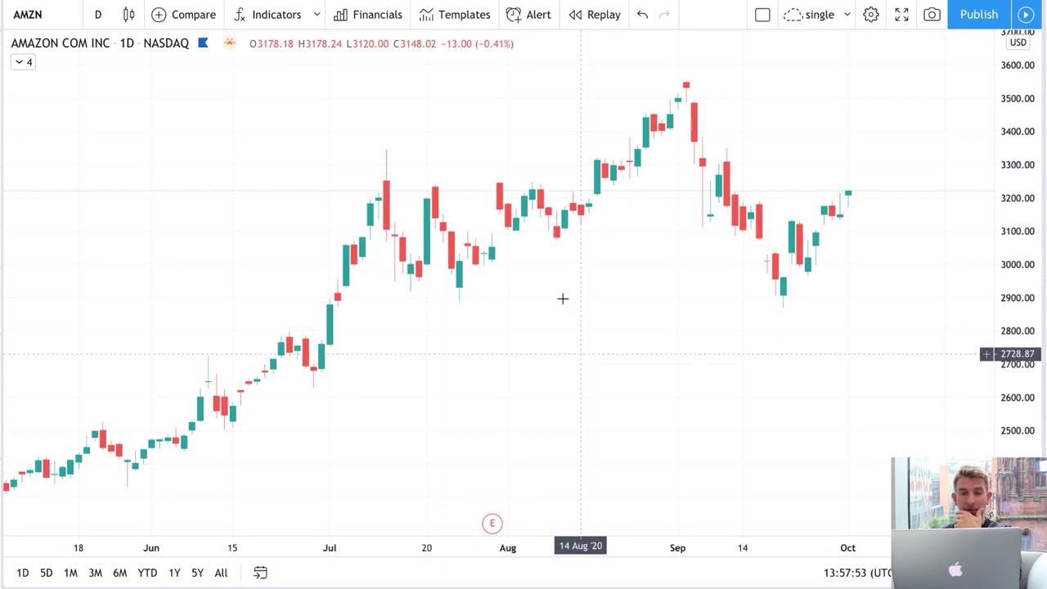
Change the Amazon chart type to Bars and view the August to October price bars close up.
{"action": "left_click", "coordinate": [128, 14]}
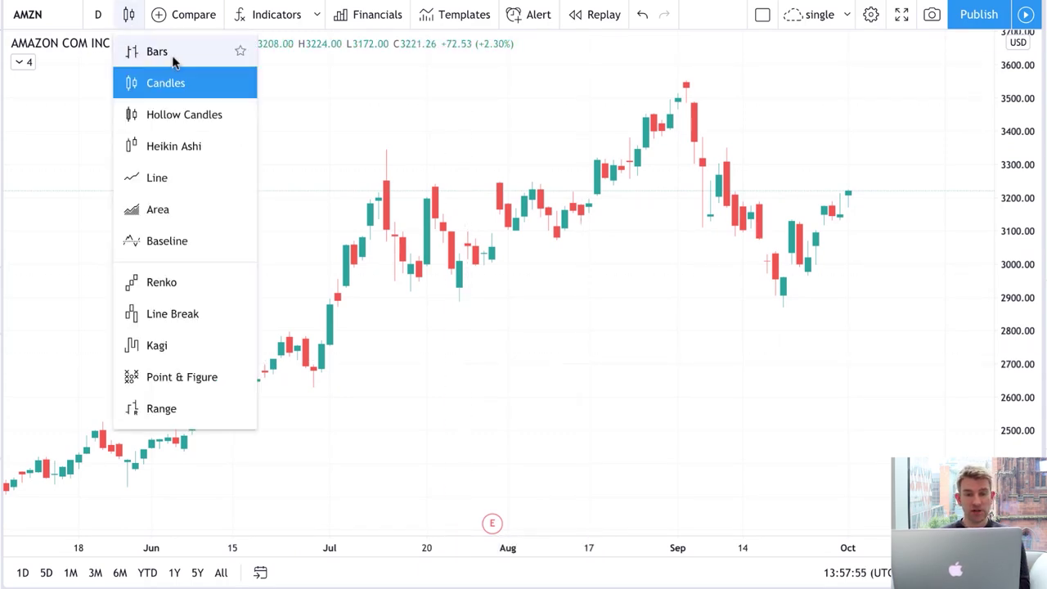
{"action": "left_click", "coordinate": [163, 50]}
{"action": "scroll", "coordinate": [500, 273], "scroll_direction": "down", "scroll_amount": 2}
{"action": "scroll", "coordinate": [553, 218], "scroll_direction": "up", "scroll_amount": 5}
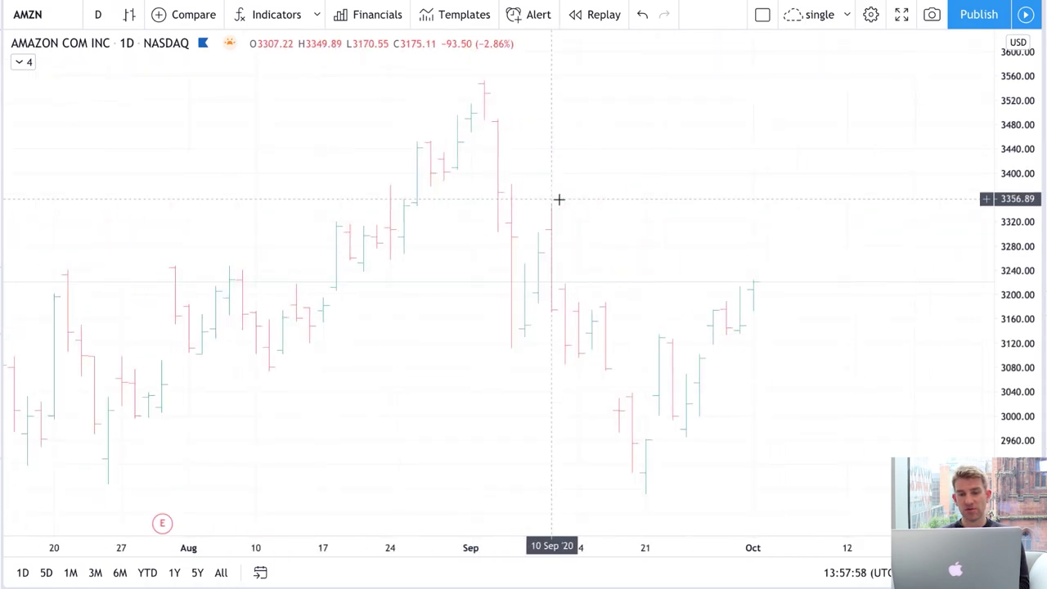
Turn off Thin Bars for the price series, set both its up and down colors to black, and apply the settings.
{"action": "double_click", "coordinate": [497, 189]}
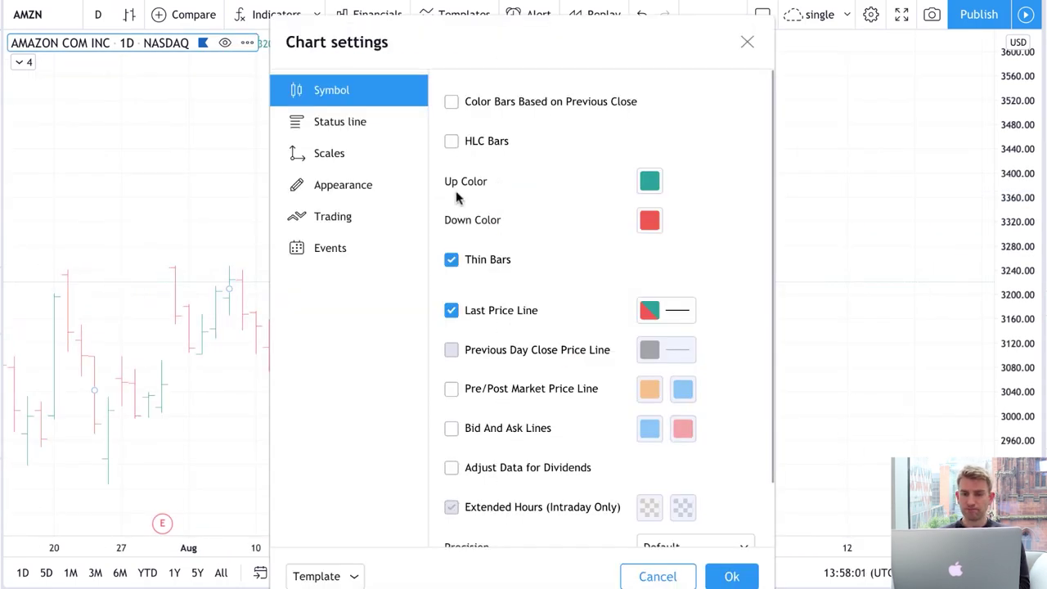
{"action": "left_click", "coordinate": [451, 259]}
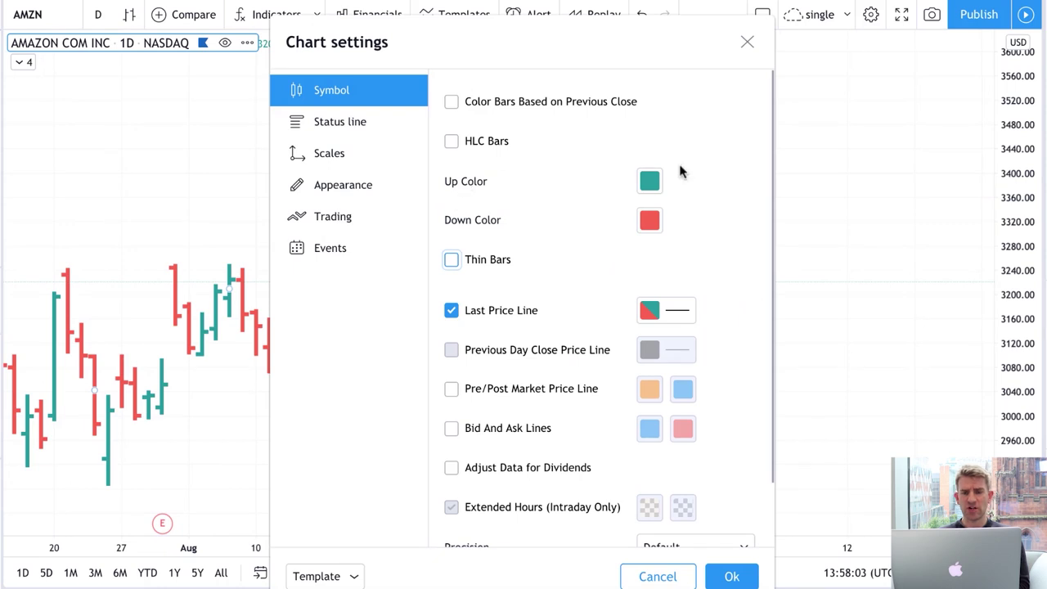
{"action": "left_click", "coordinate": [649, 181]}
{"action": "left_click", "coordinate": [652, 231]}
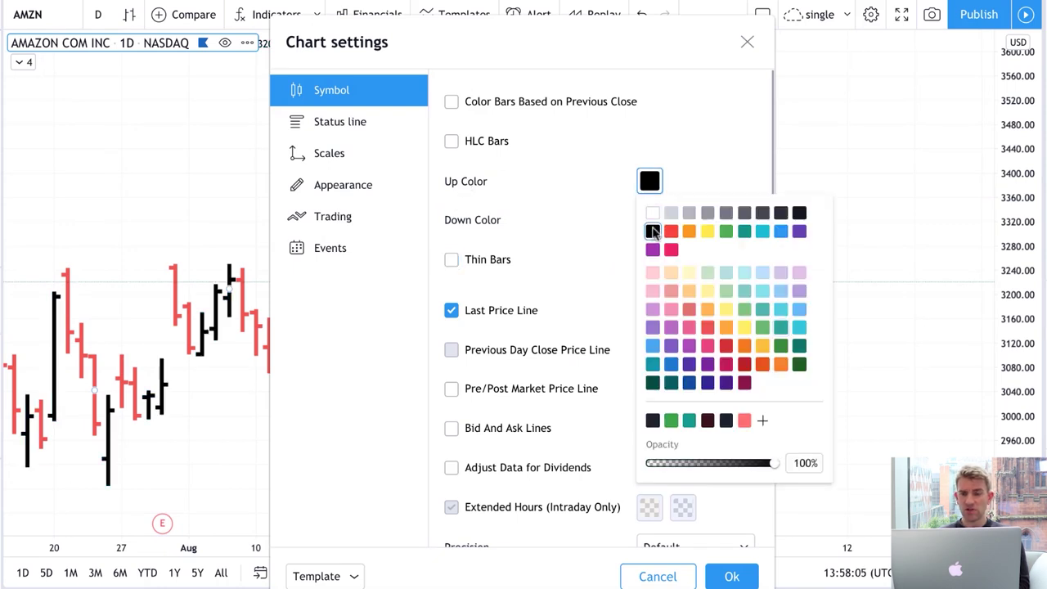
{"action": "left_click", "coordinate": [600, 217]}
{"action": "left_click", "coordinate": [652, 223]}
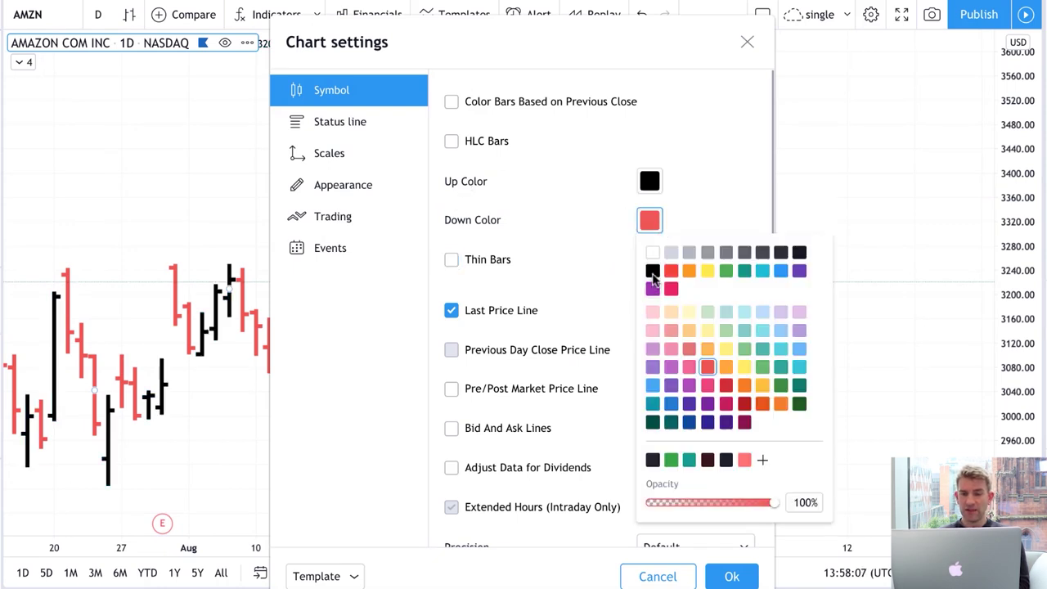
{"action": "left_click", "coordinate": [651, 270]}
{"action": "left_click", "coordinate": [731, 576]}
Examine the open, high, low and close marks of the 13 July 2020 bar and the overall bar chart trend.
{"action": "scroll", "coordinate": [640, 396], "scroll_direction": "down", "scroll_amount": 5}
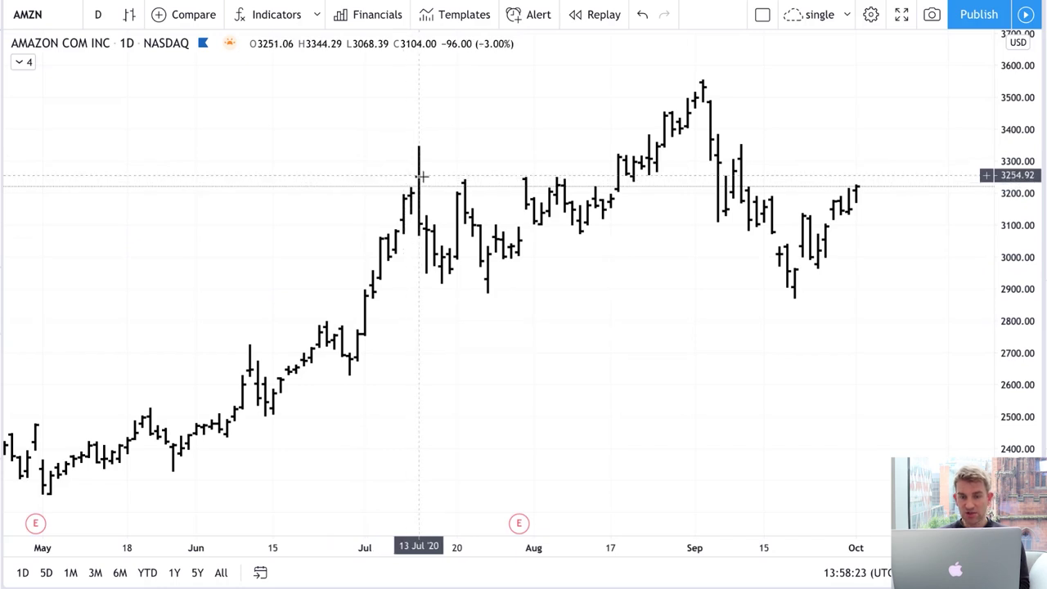
{"action": "scroll", "coordinate": [410, 191], "scroll_direction": "up", "scroll_amount": 2}
{"action": "scroll", "coordinate": [411, 191], "scroll_direction": "up", "scroll_amount": 1}
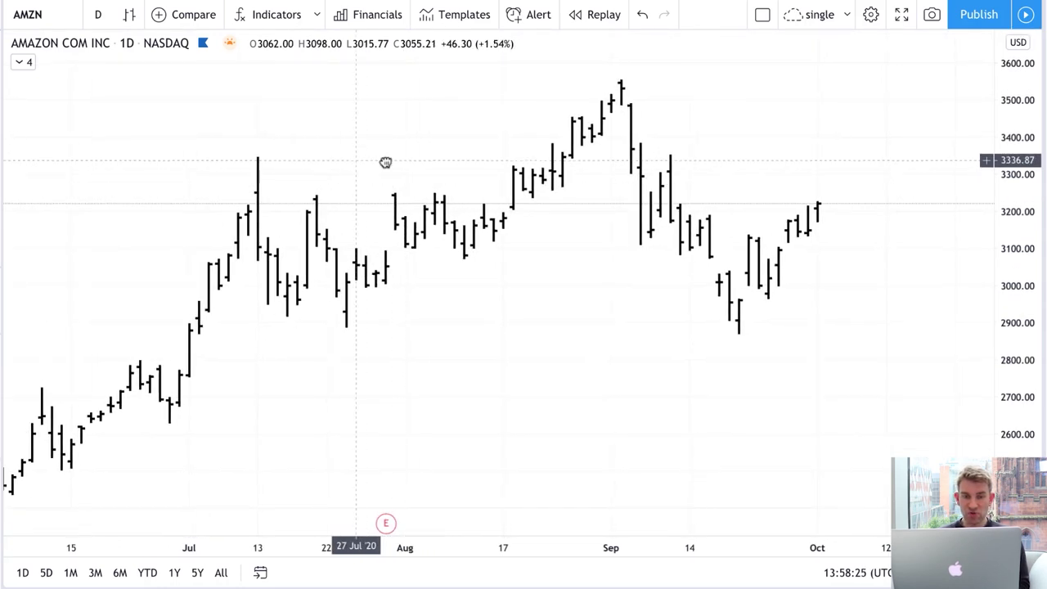
{"action": "left_click_drag", "start_coordinate": [385, 161], "coordinate": [575, 161]}
{"action": "scroll", "coordinate": [553, 128], "scroll_direction": "up", "scroll_amount": 2}
{"action": "scroll", "coordinate": [575, 127], "scroll_direction": "up", "scroll_amount": 1}
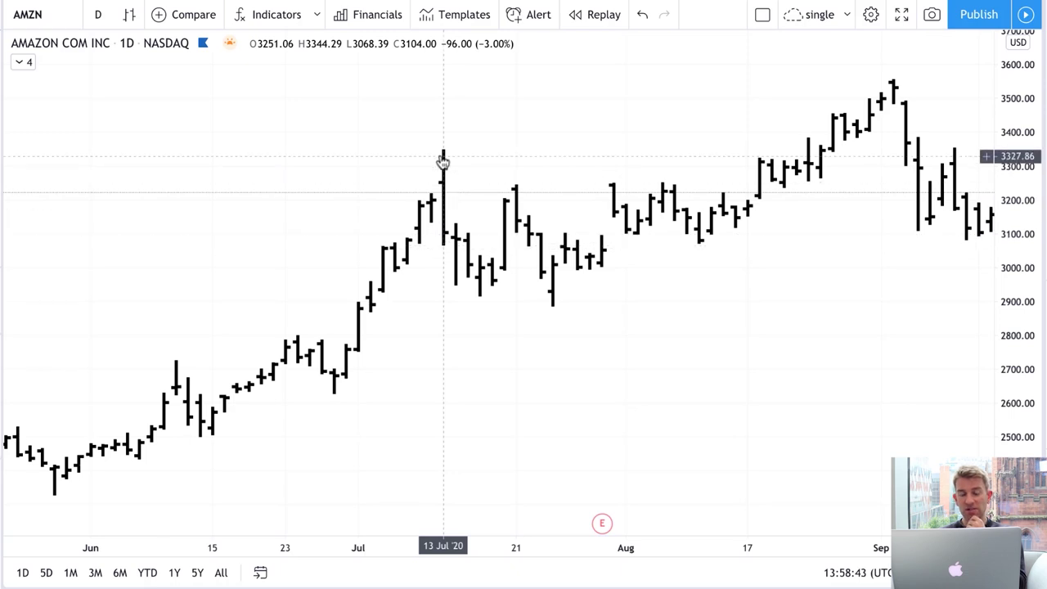
{"action": "scroll", "coordinate": [459, 356], "scroll_direction": "down", "scroll_amount": 6}
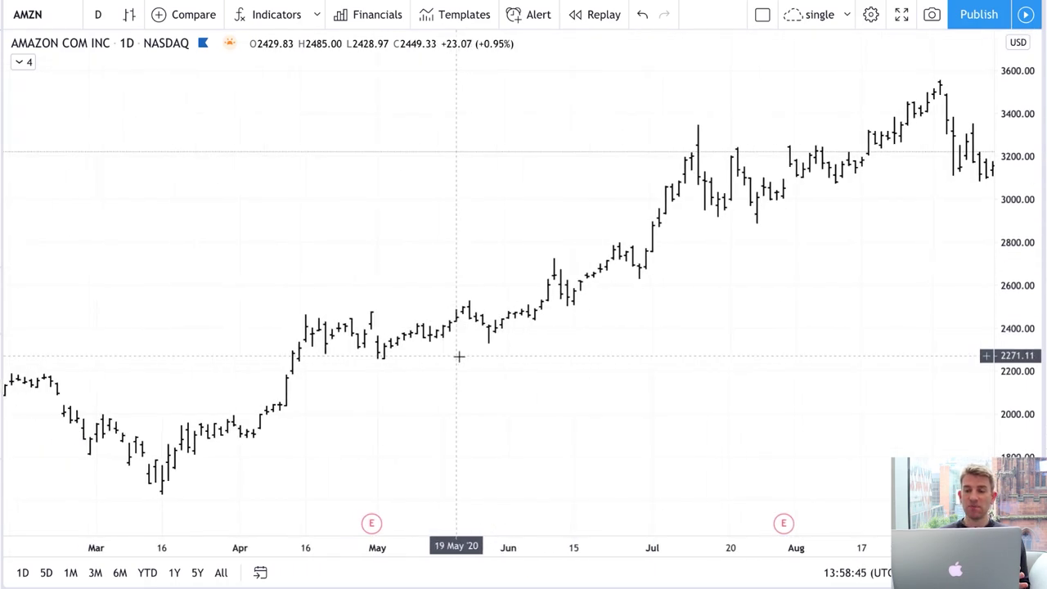
{"action": "left_click_drag", "start_coordinate": [711, 374], "coordinate": [548, 381]}
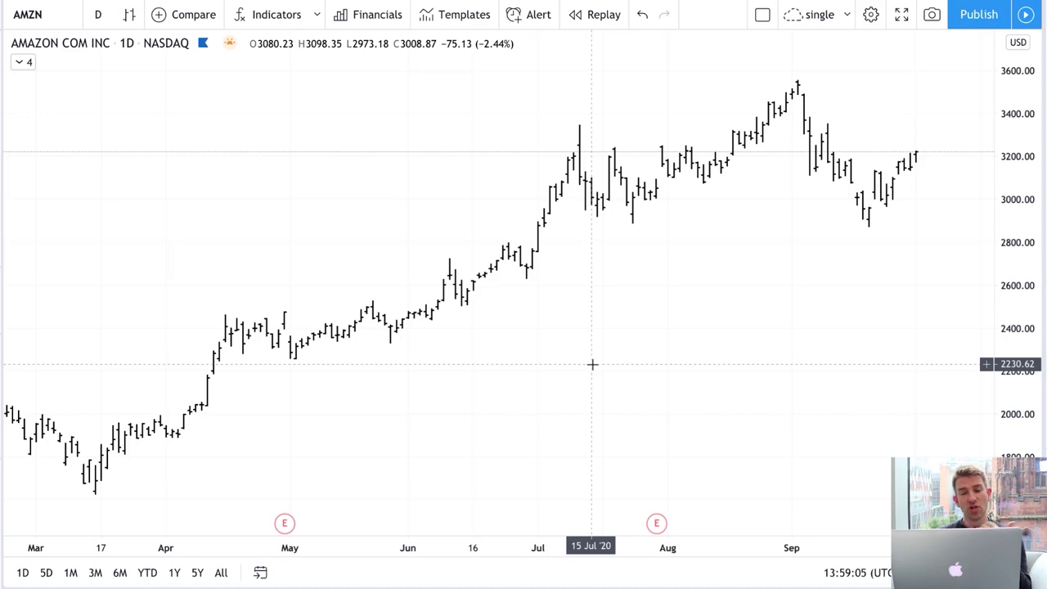
{"action": "scroll", "coordinate": [592, 364], "scroll_direction": "up", "scroll_amount": 5}
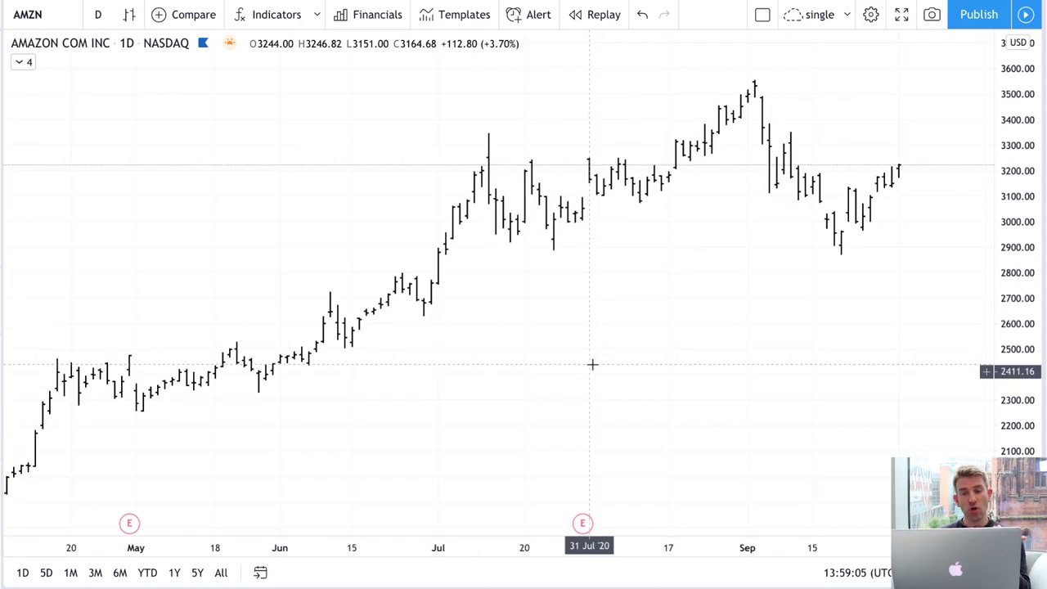
Change the Amazon chart type to Line and view the price trend across the whole of 2020.
{"action": "left_click", "coordinate": [129, 17]}
{"action": "left_click", "coordinate": [159, 175]}
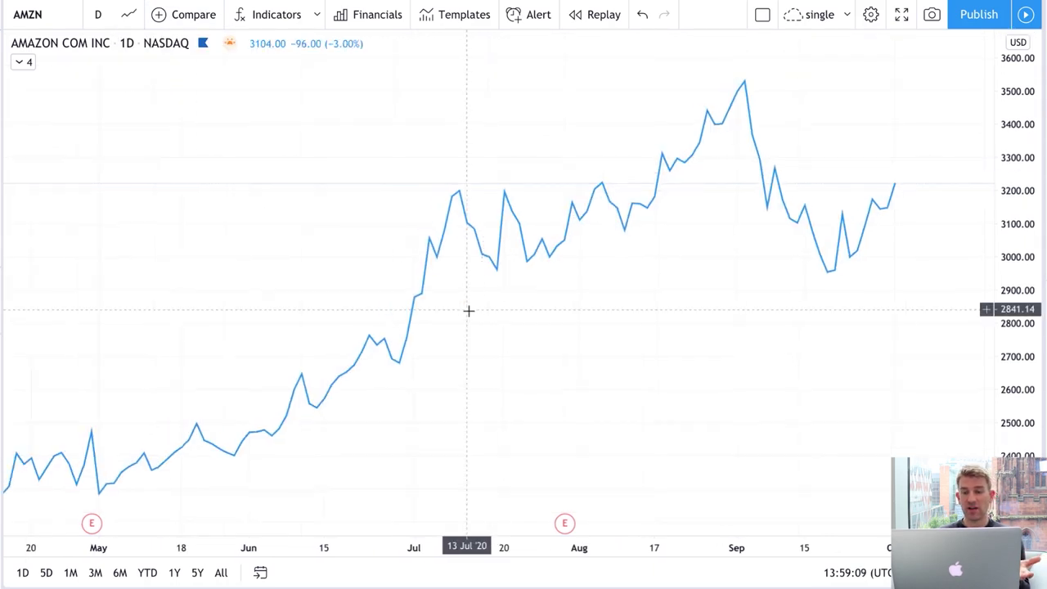
{"action": "scroll", "coordinate": [469, 311], "scroll_direction": "down", "scroll_amount": 5}
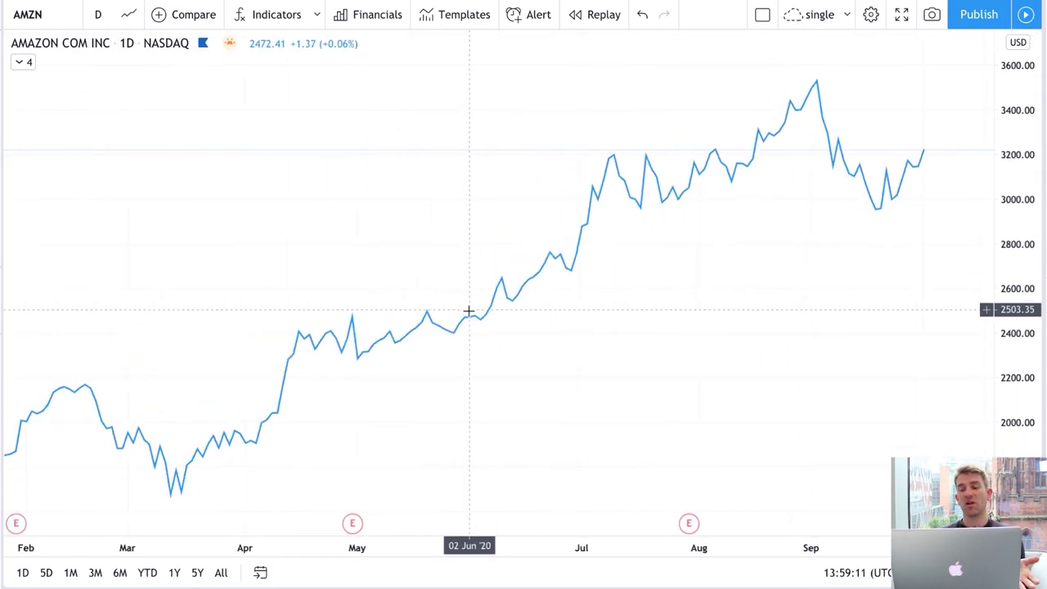
{"action": "scroll", "coordinate": [468, 311], "scroll_direction": "down", "scroll_amount": 3}
{"action": "scroll", "coordinate": [467, 310], "scroll_direction": "up", "scroll_amount": 2}
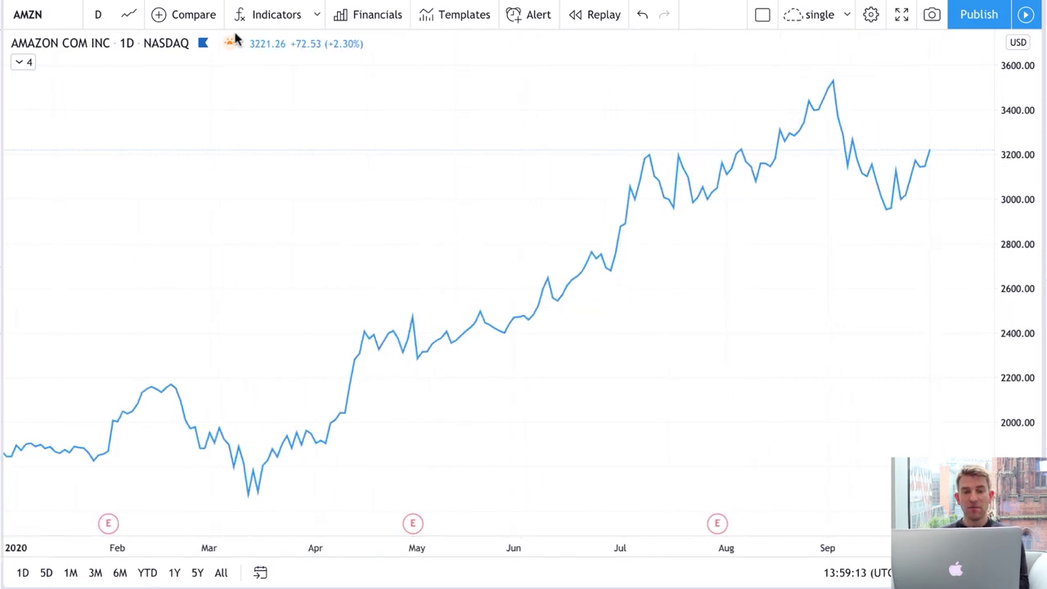
Compare chart types by displaying the Amazon prices as Bars and again as Line.
{"action": "left_click", "coordinate": [127, 14]}
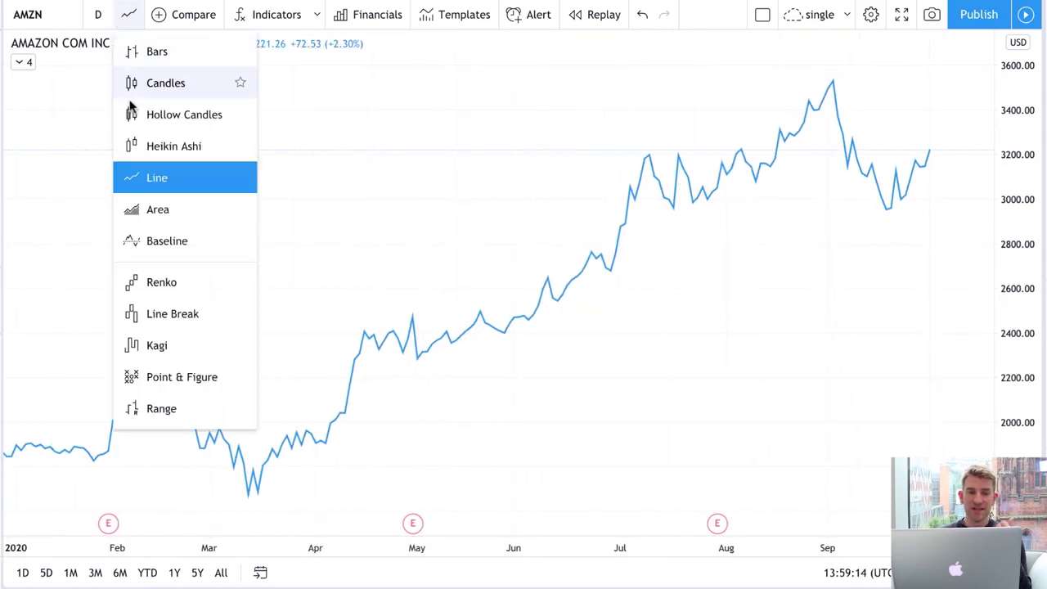
{"action": "left_click", "coordinate": [169, 64]}
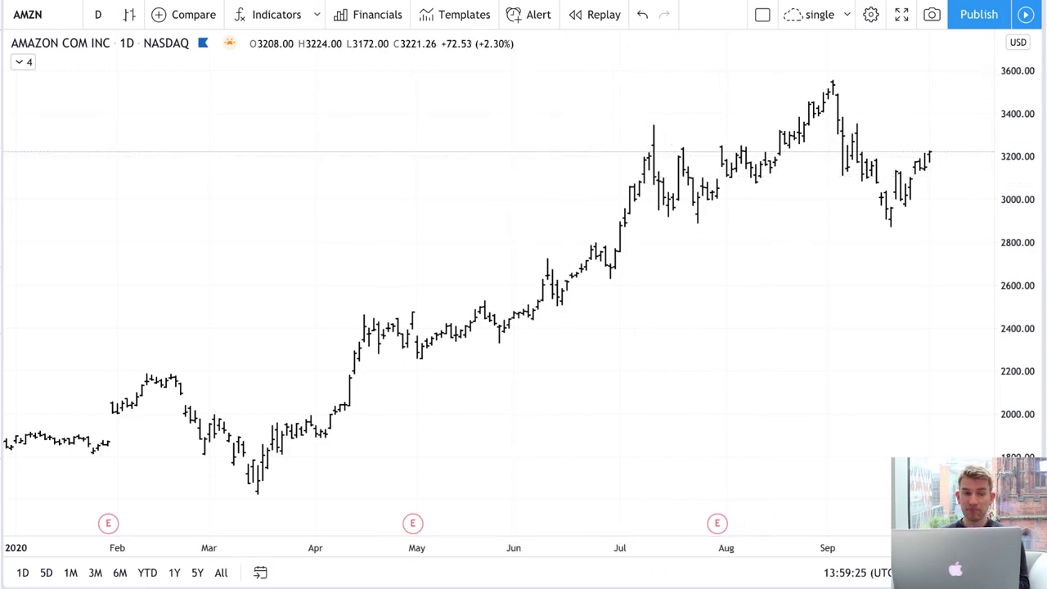
{"action": "left_click", "coordinate": [129, 16]}
{"action": "left_click", "coordinate": [150, 175]}
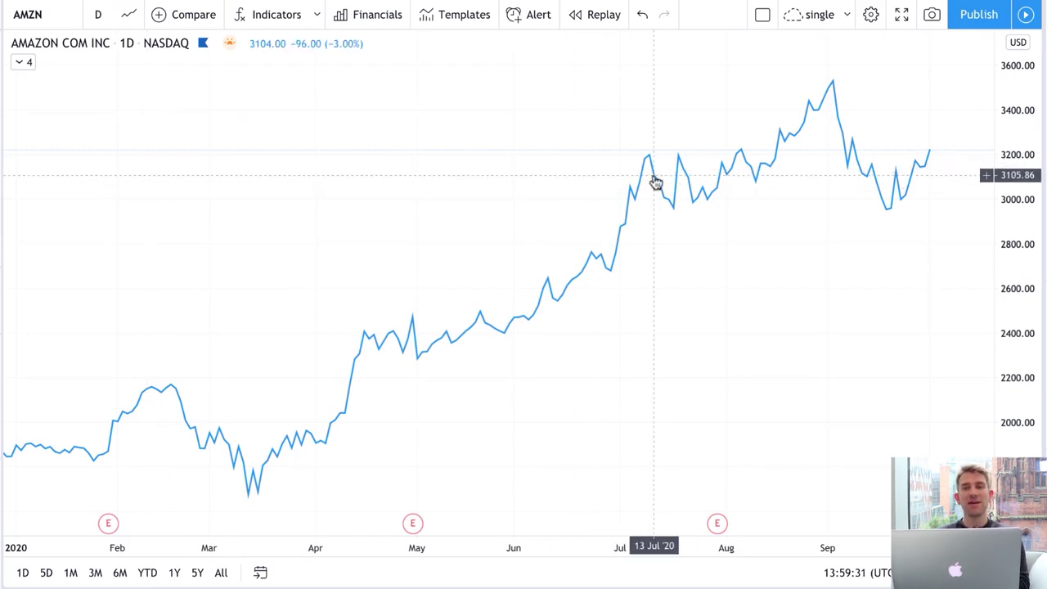
Display the Amazon daily prices as Candles.
{"action": "left_click", "coordinate": [129, 14]}
{"action": "left_click", "coordinate": [177, 82]}
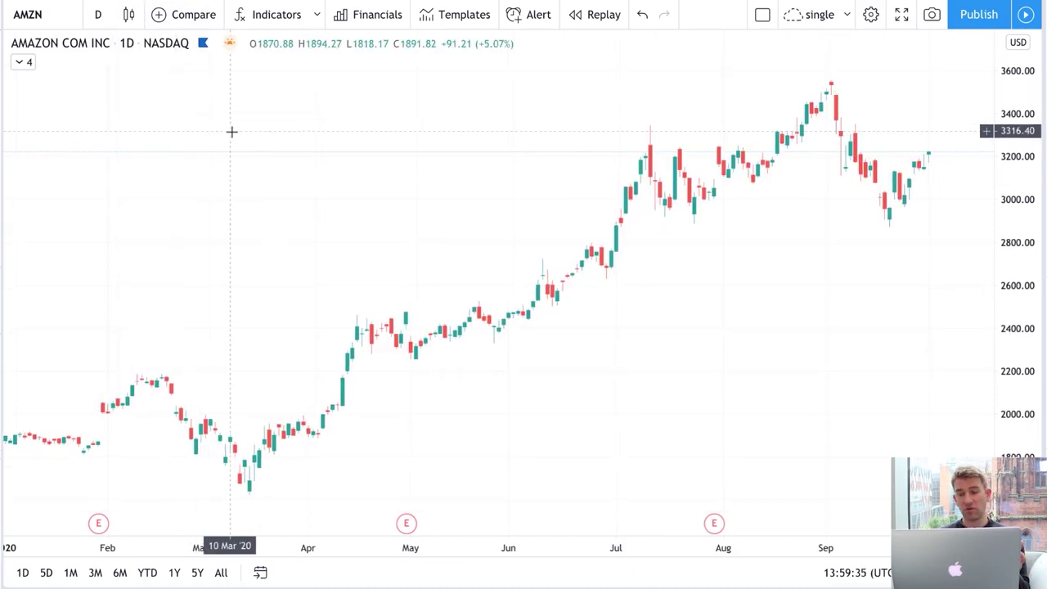